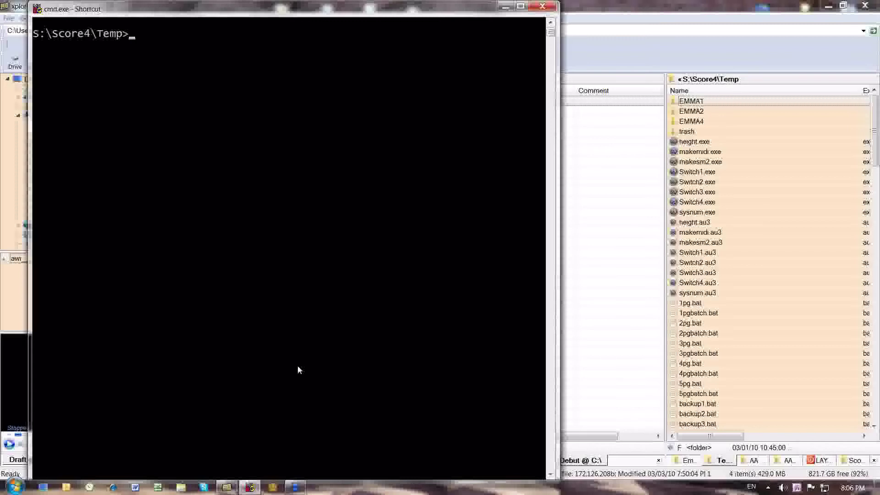
# Unzip the emma4 archive and list its 43 .MUS files, P179A through P221A.
pyautogui.write('unzip emma4')
pyautogui.press('Return')
pyautogui.write('dir *.mus')
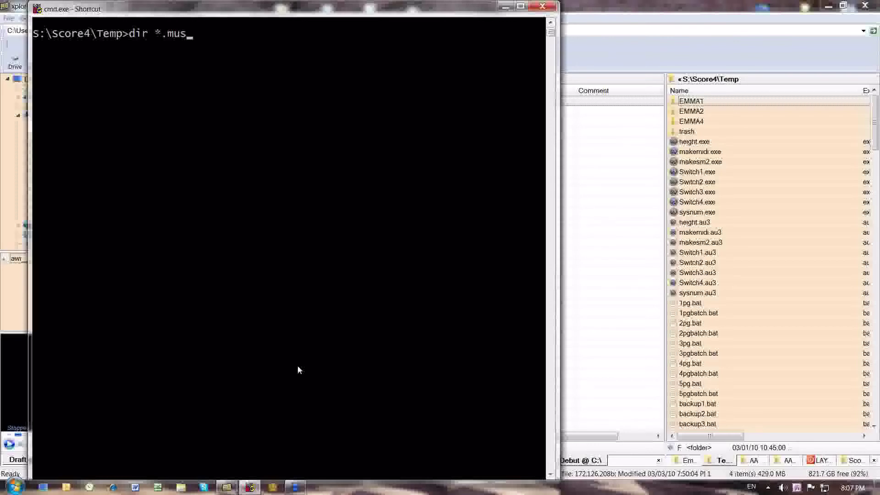
pyautogui.press('Return')
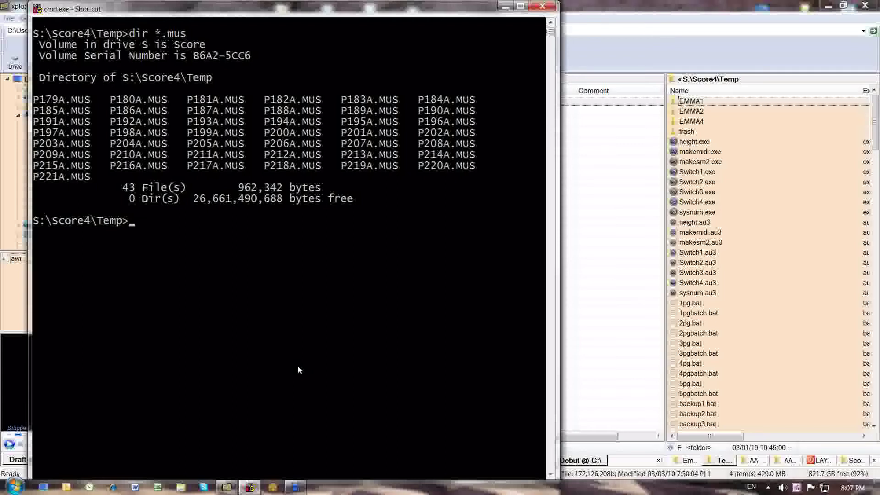
# Launch SCORE on P179A.MUS with 's3 p179a', move the window aside, and request the next file.
pyautogui.write('s3 p179a')
pyautogui.press('Return')
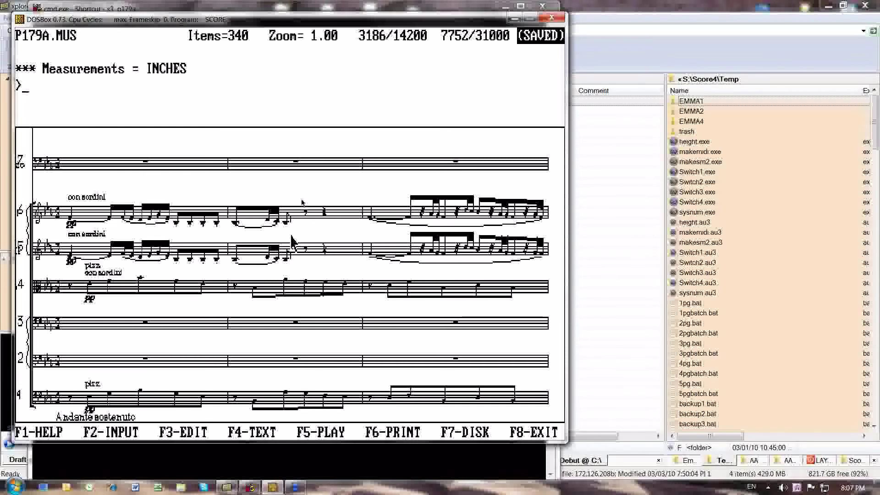
pyautogui.moveTo(283, 27); pyautogui.dragTo(403, 32)
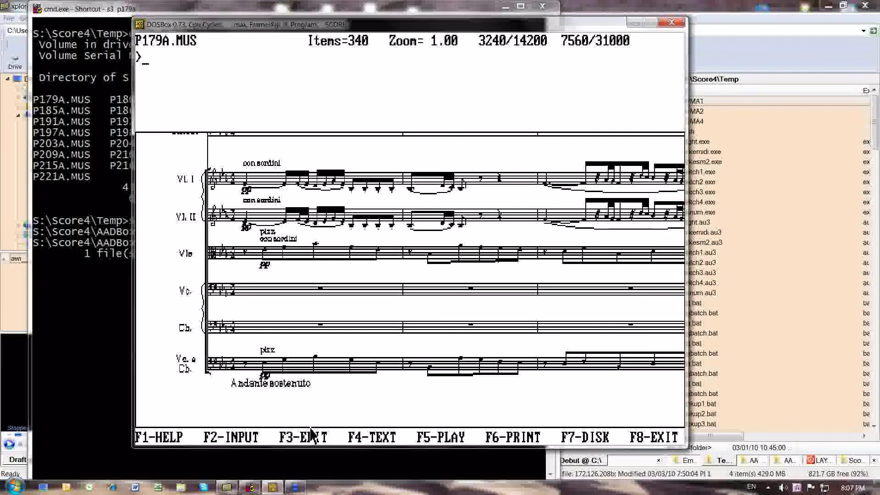
pyautogui.write('nx')
pyautogui.press('Return')
# Load P180A.MUS and review its full page of staves down to the Vc. staff.
pyautogui.write('y')
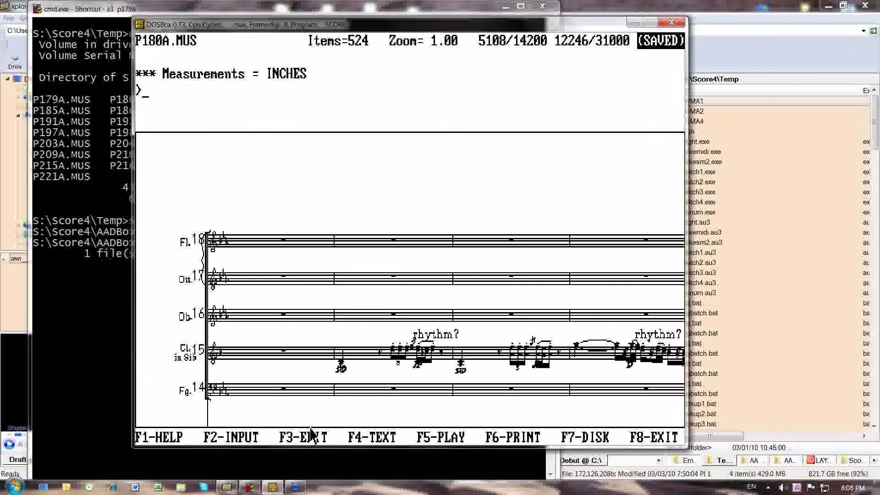
pyautogui.click(311, 435)
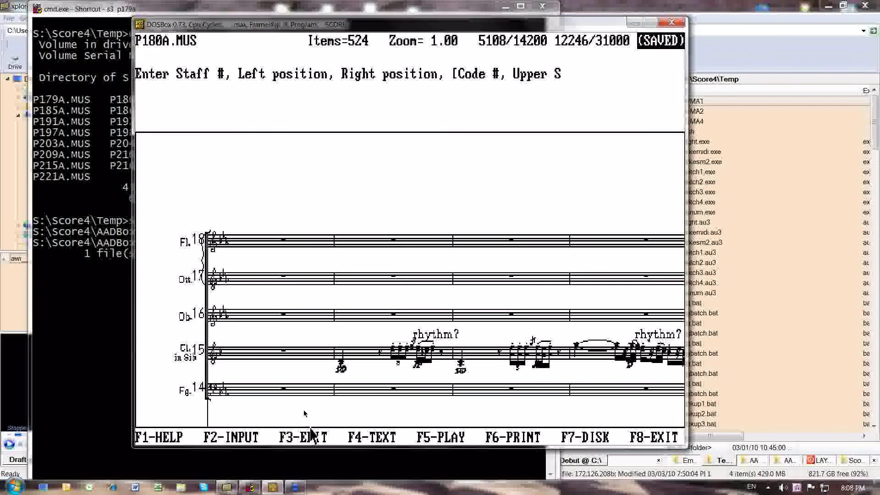
pyautogui.click(312, 435)
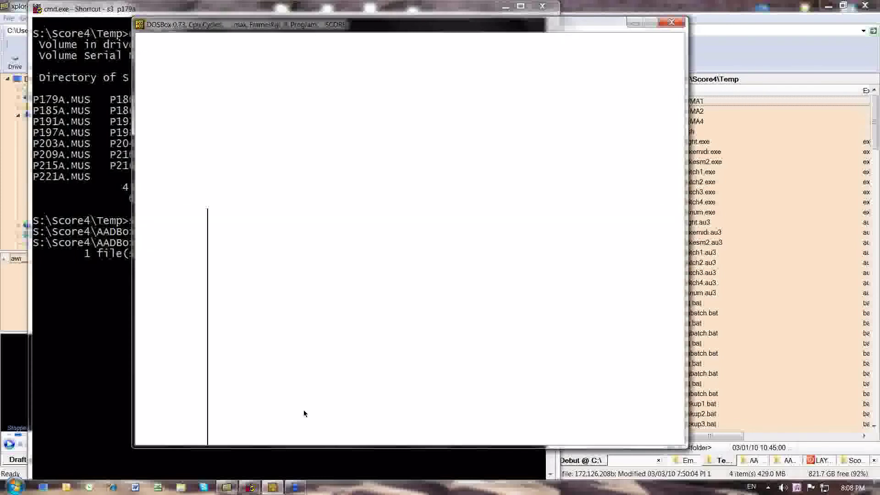
pyautogui.click(311, 435)
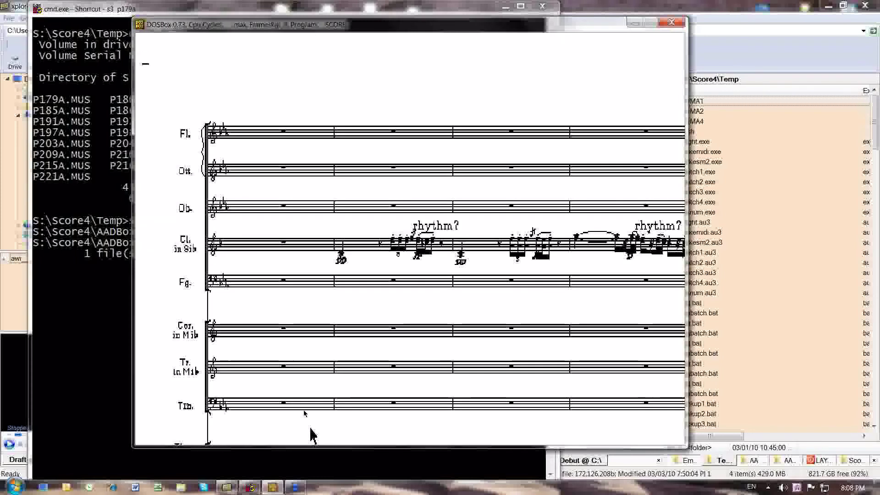
pyautogui.click(312, 436)
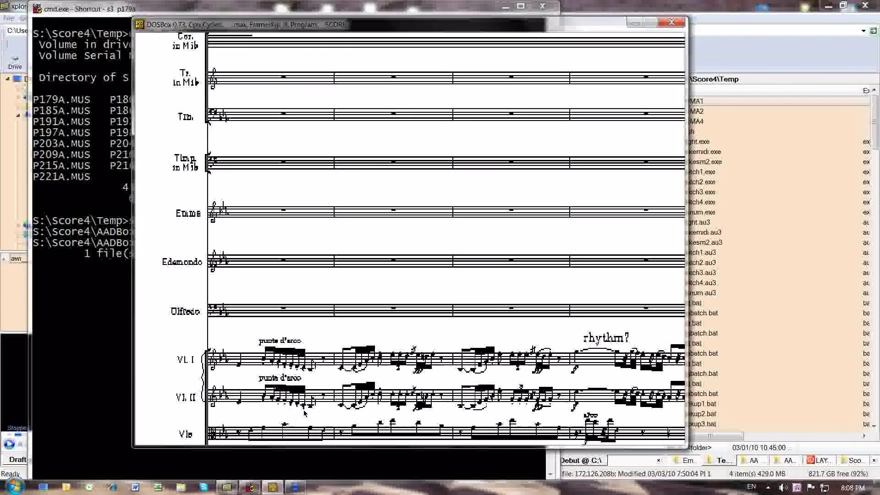
pyautogui.press('Down')
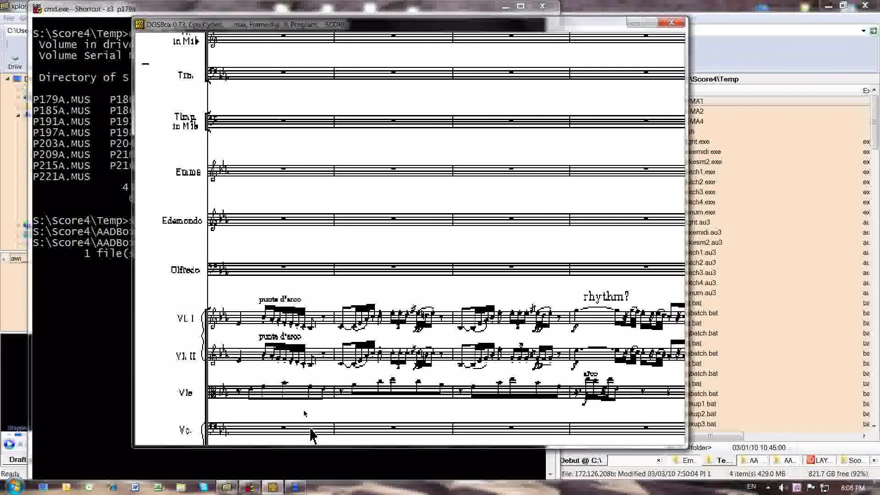
pyautogui.press('Escape')
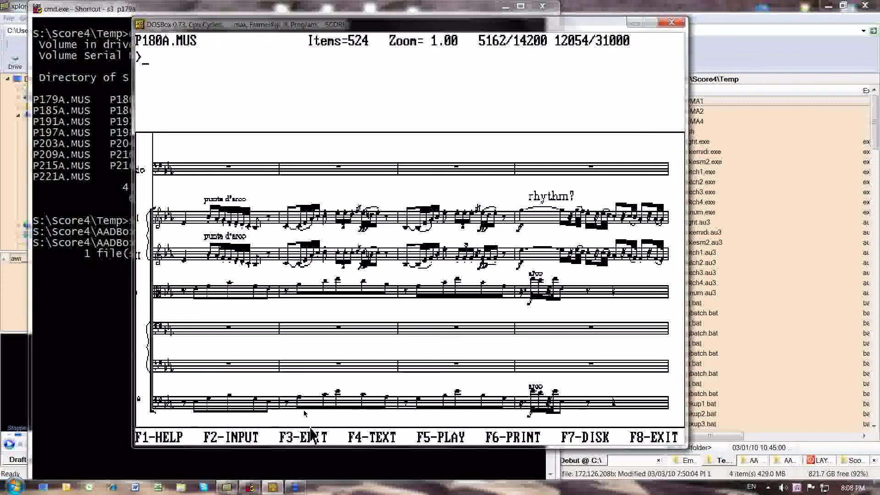
# Page up and down through P180A's staves, then enter nx for the next file.
pyautogui.press('Up')
pyautogui.press('Up')
pyautogui.press('Up')
pyautogui.press('Up')
pyautogui.press('Up')
pyautogui.press('Up')
pyautogui.press('Up')
pyautogui.press('Up')
pyautogui.press('Up')
pyautogui.press('Up')
pyautogui.press('Up')
pyautogui.press('Up')
pyautogui.press('Up')
pyautogui.press('Up')
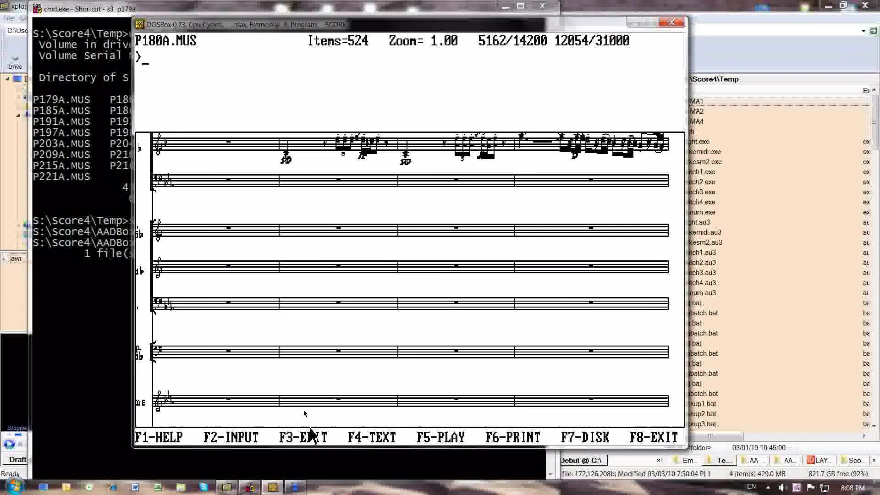
pyautogui.press('Up')
pyautogui.press('Up')
pyautogui.press('Up')
pyautogui.press('Up')
pyautogui.press('Up')
pyautogui.press('Up')
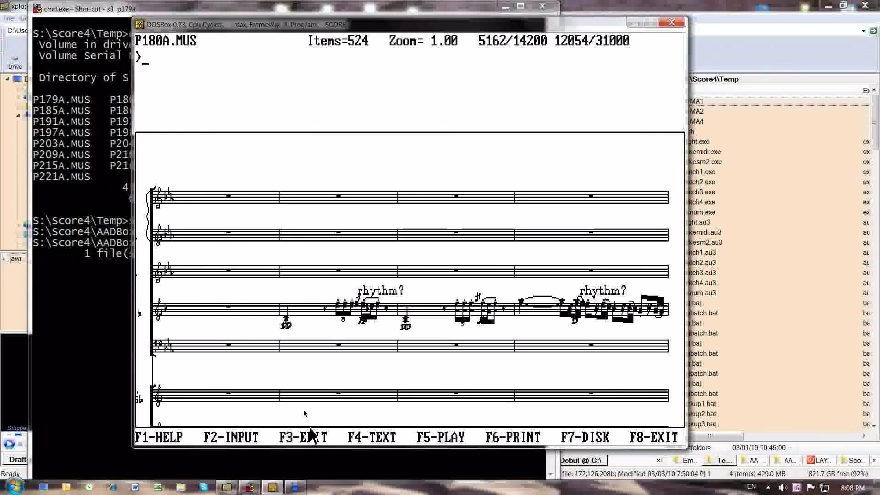
pyautogui.press('Down')
pyautogui.press('Down')
pyautogui.press('Down')
pyautogui.press('Down')
pyautogui.press('Down')
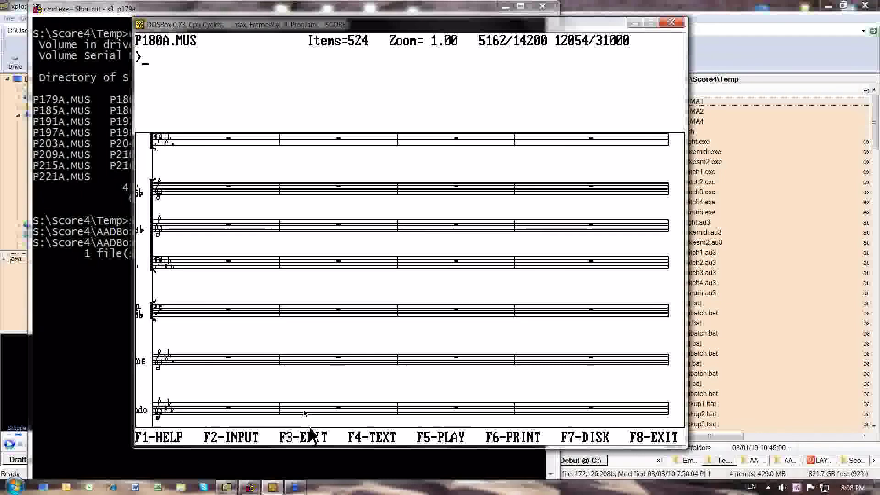
pyautogui.press('Down')
pyautogui.press('Down')
pyautogui.press('Down')
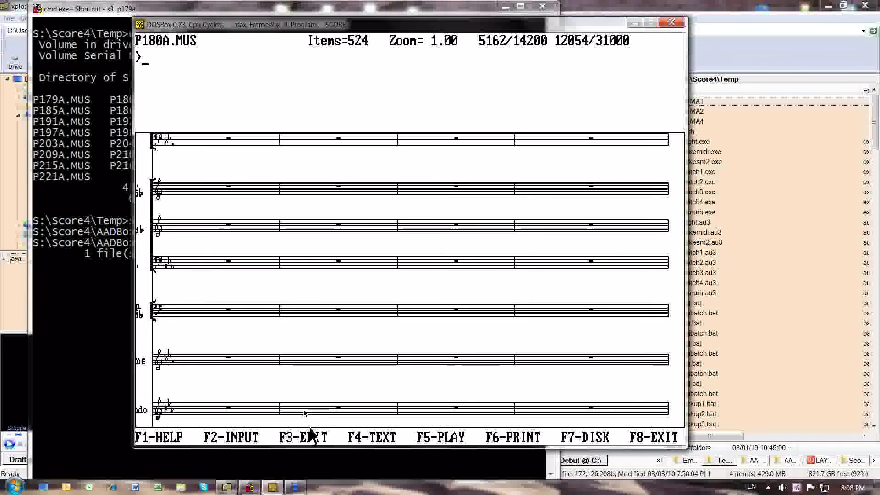
pyautogui.write('nx')
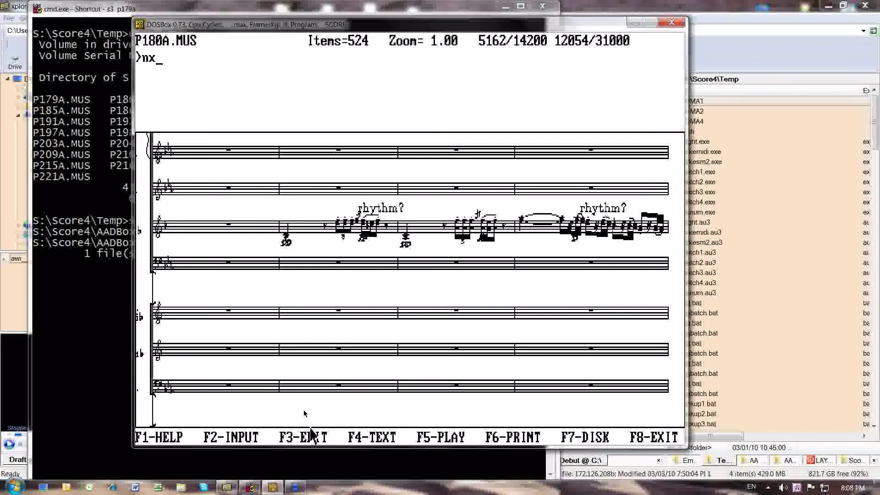
# Load P181A.MUS, glance over its staves, and move on to P182A.MUS.
pyautogui.press('Return')
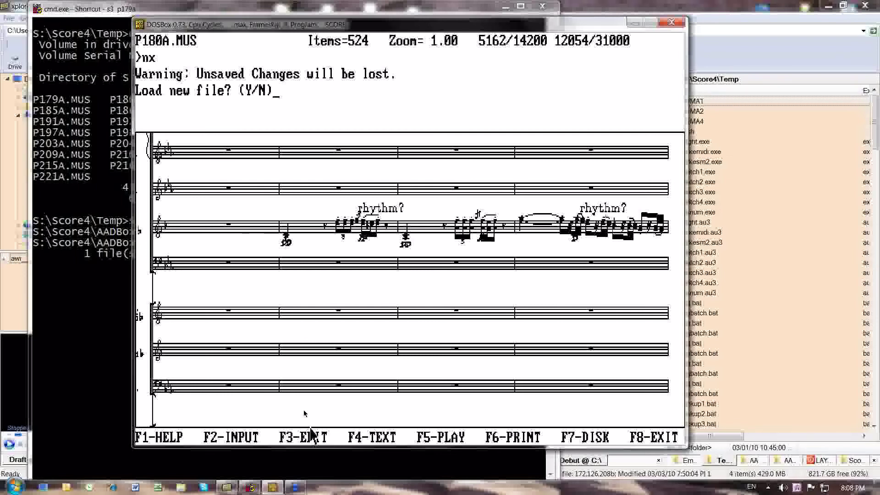
pyautogui.press('y')
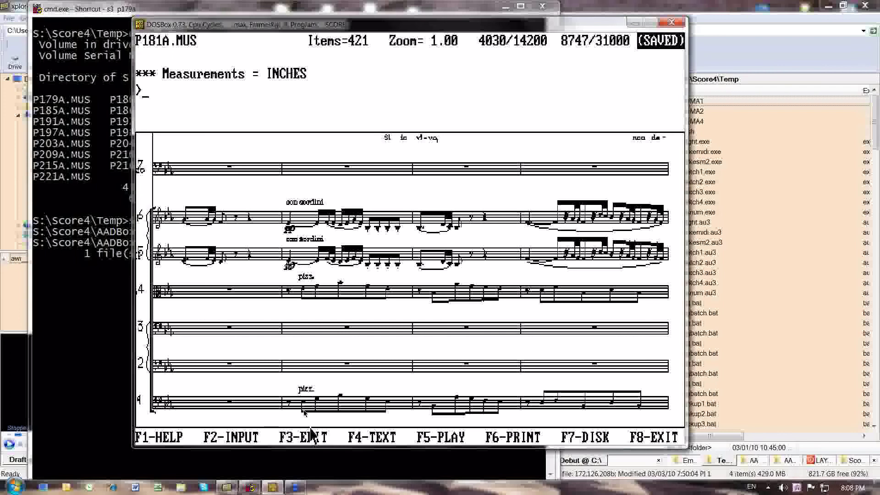
pyautogui.press('Up')
pyautogui.press('Up')
pyautogui.press('Up')
pyautogui.press('Up')
pyautogui.press('Up')
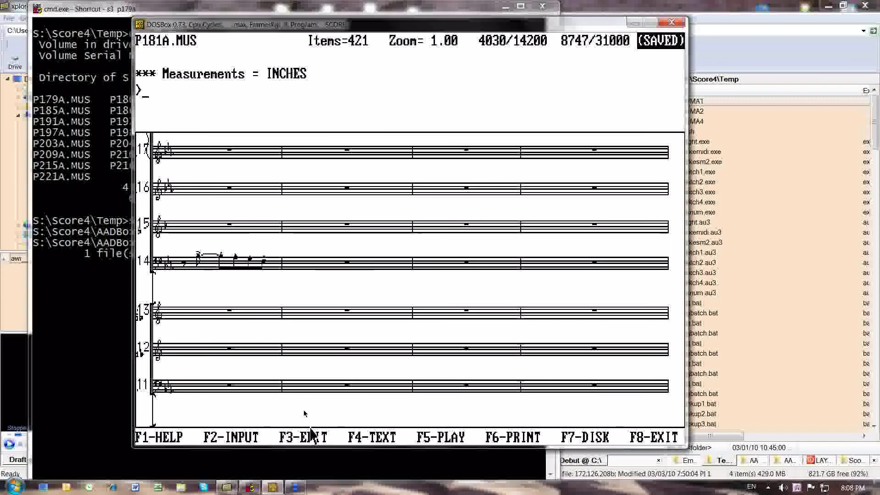
pyautogui.write('nx')
pyautogui.press('Return')
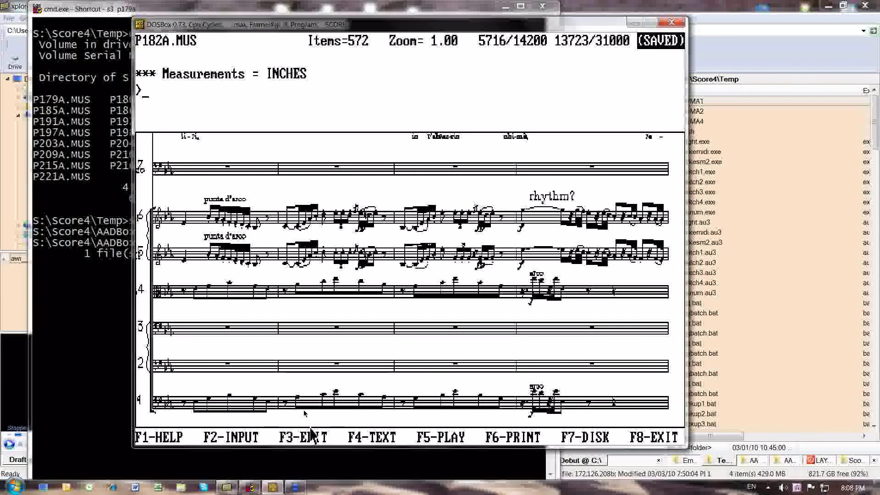
# Load P183A.MUS, check its staves down to staff 1, then quit SCORE with F8.
pyautogui.write('nx')
pyautogui.press('Return')
pyautogui.press('Up')
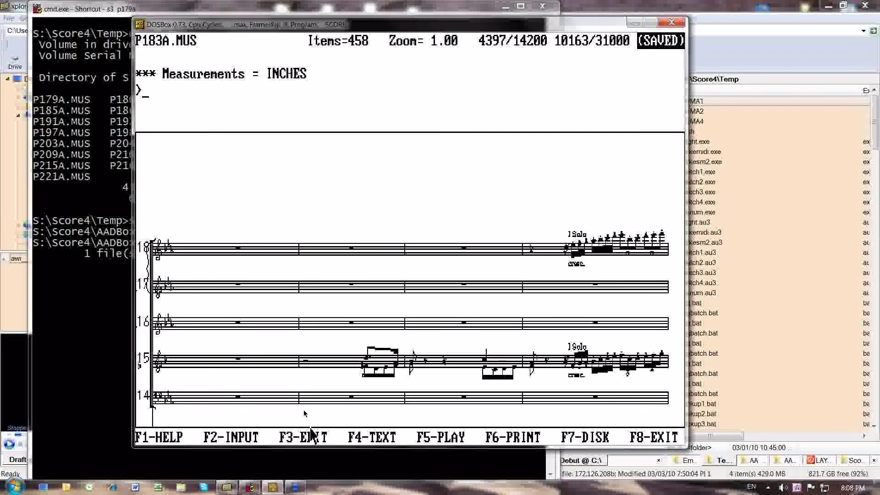
pyautogui.press('Down')
pyautogui.press('Down')
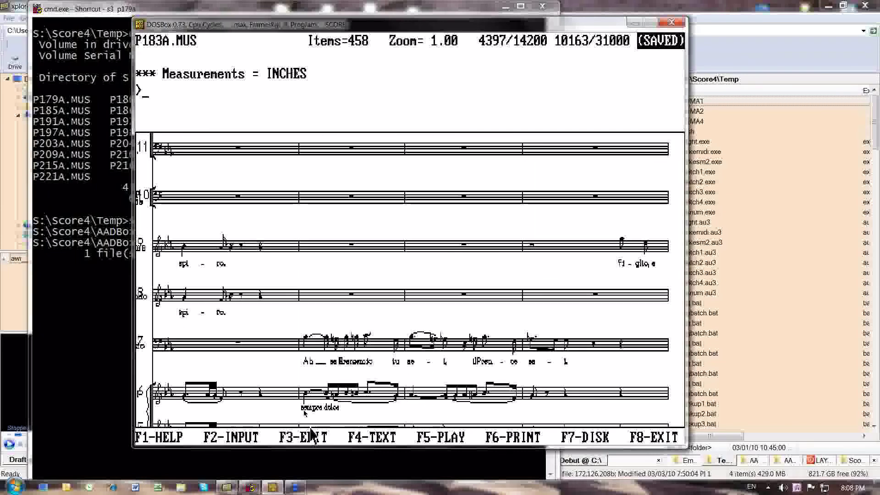
pyautogui.press('Down')
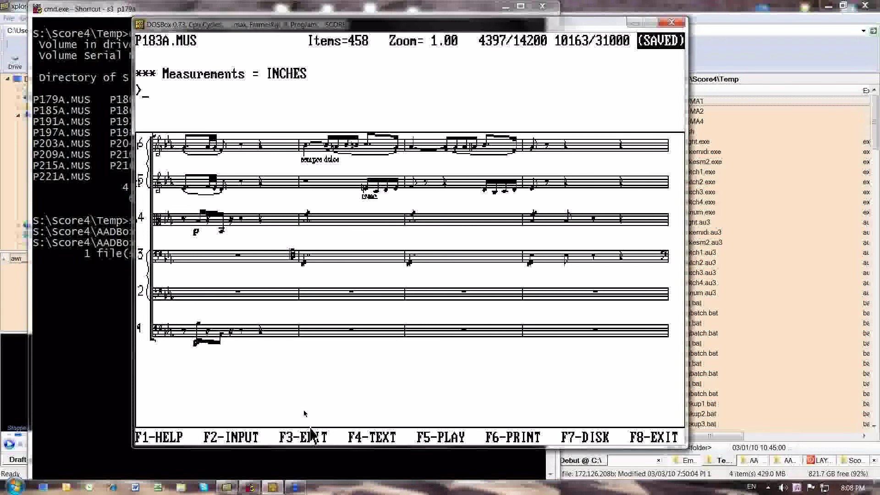
pyautogui.press('F8')
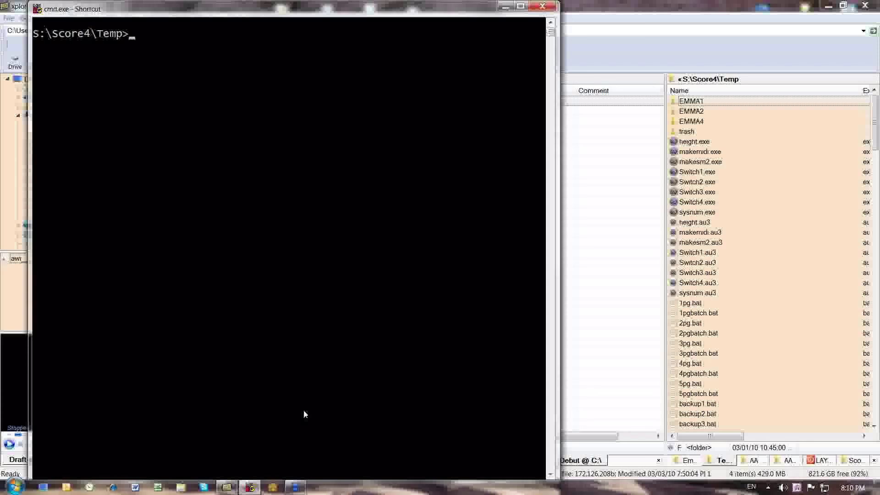
# Enter 'go' at the S:\Score4\Temp prompt without running it.
pyautogui.write('go')
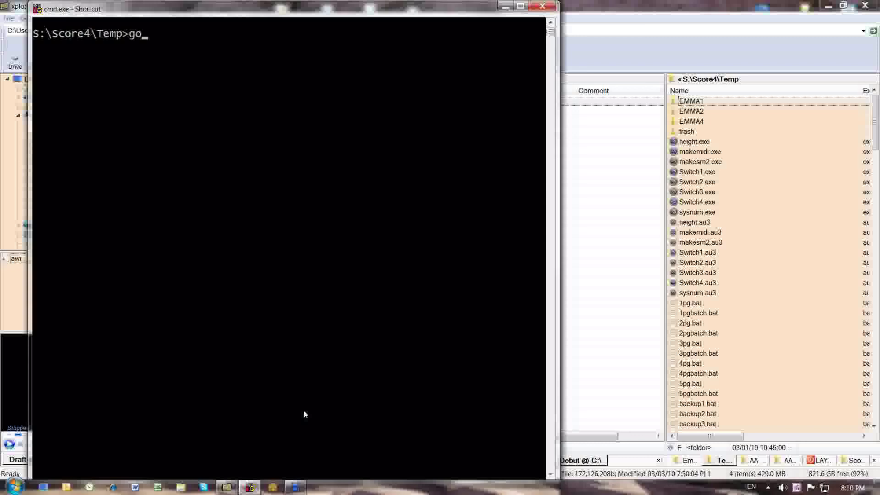